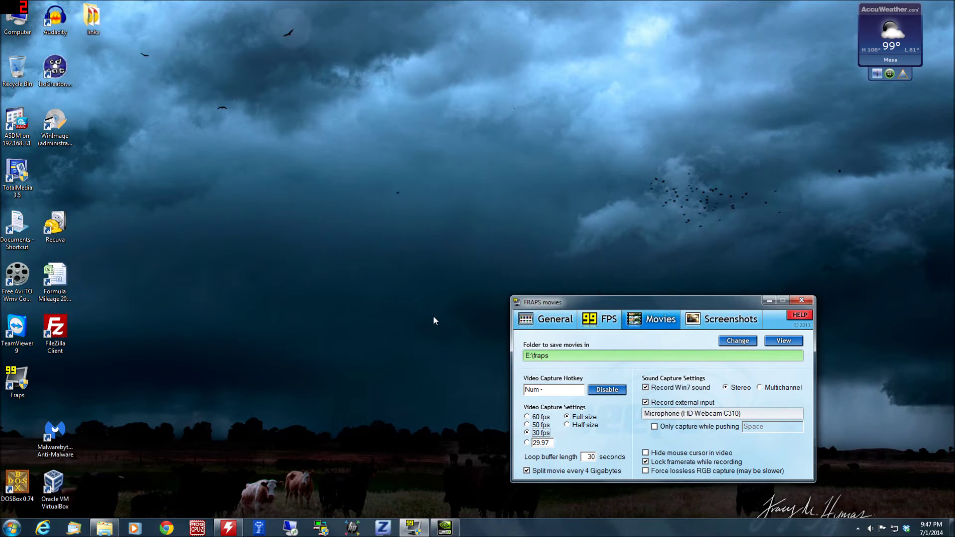
Check Fraps' General and Movies (E:\fraps, 30 fps) tabs, recentre the window, and open NVIDIA's display setup.
{"action": "left_click", "coordinate": [560, 325]}
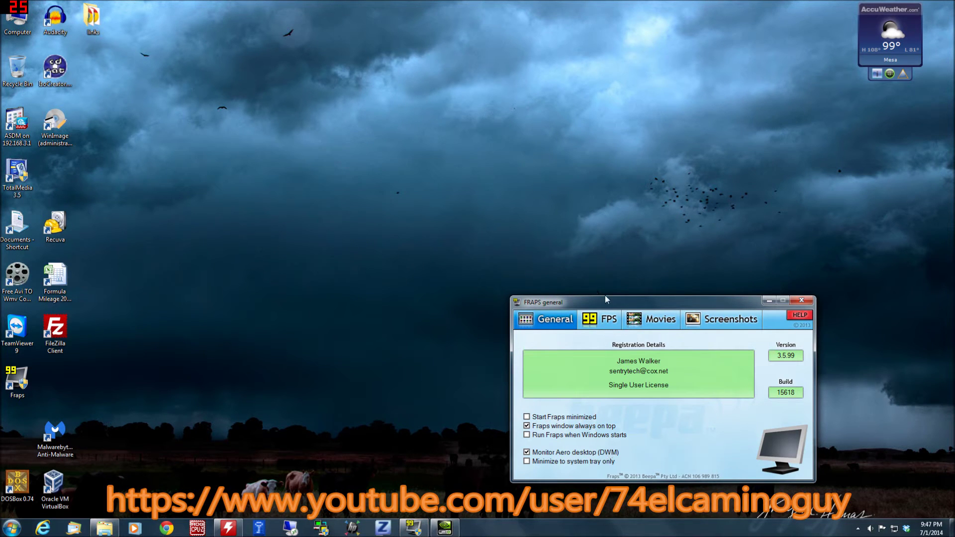
{"action": "left_click_drag", "start_coordinate": [601, 301], "coordinate": [470, 193]}
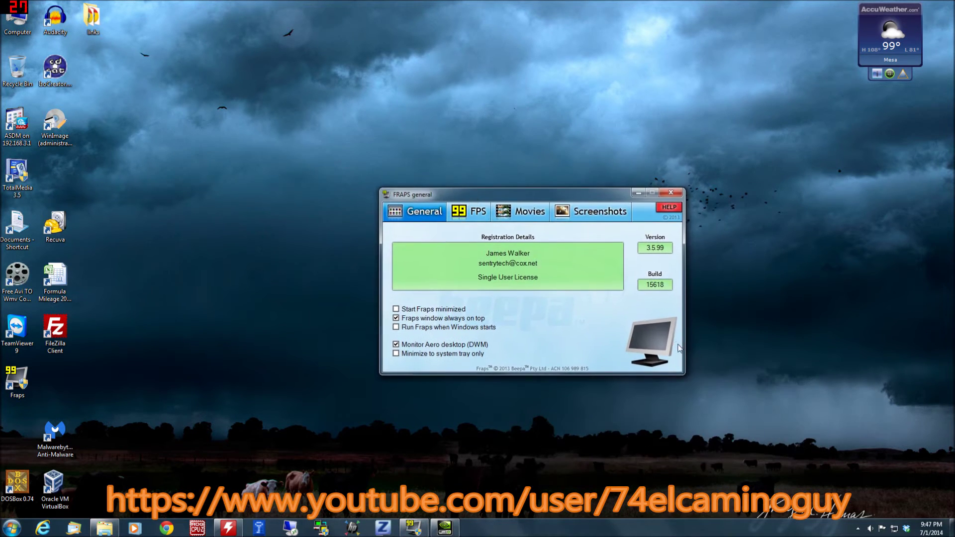
{"action": "left_click", "coordinate": [538, 214]}
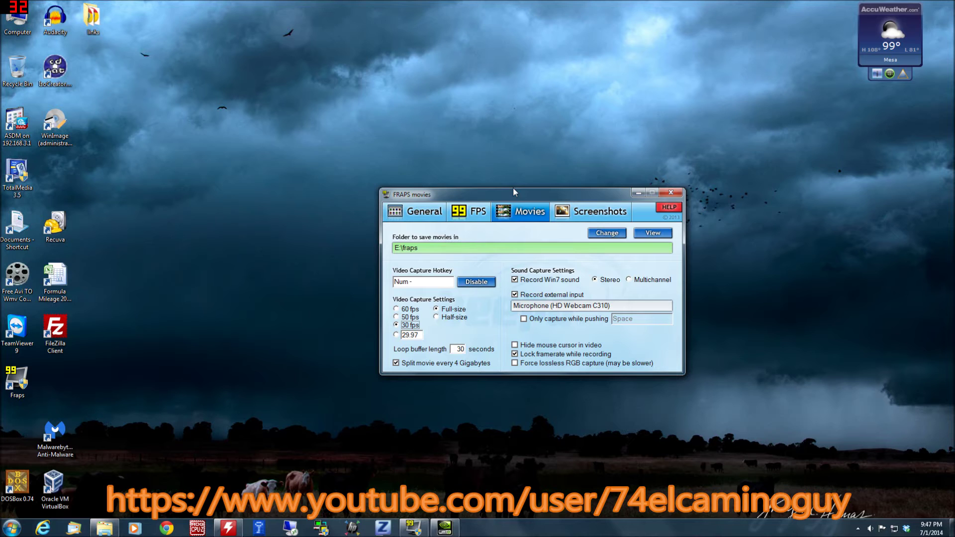
{"action": "left_click_drag", "start_coordinate": [512, 187], "coordinate": [474, 178]}
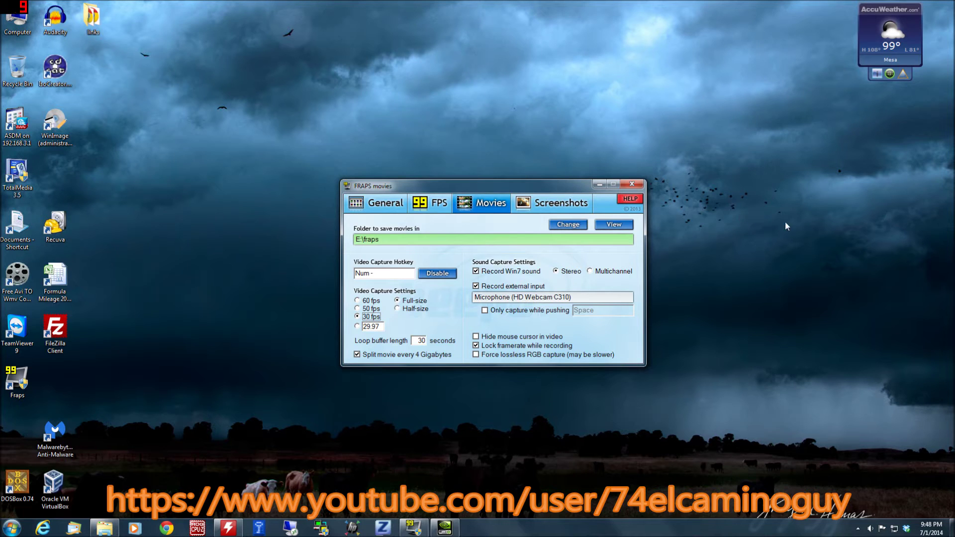
{"action": "left_click", "coordinate": [452, 530]}
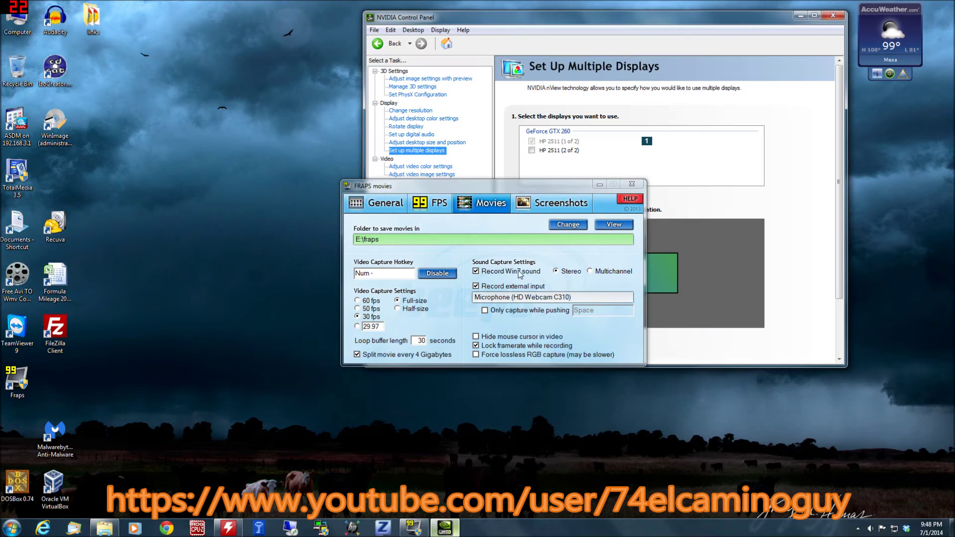
Move the Fraps window down-left out of the way.
{"action": "mouse_move", "coordinate": [448, 186]}
{"action": "left_mouse_down"}
{"action": "mouse_move", "coordinate": [359, 212]}
{"action": "mouse_move", "coordinate": [219, 299]}
{"action": "left_mouse_up"}
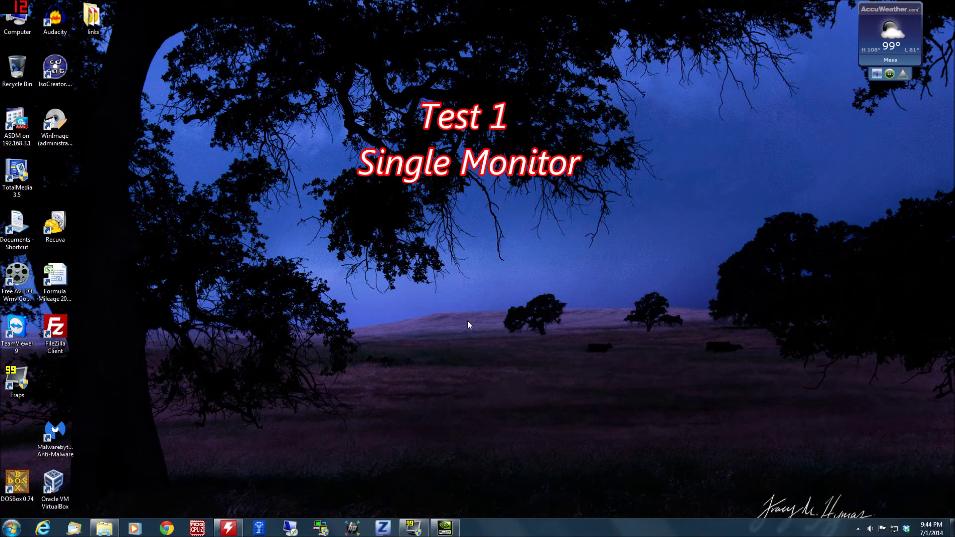
Confirm the single HP 2511 display in NVIDIA Control Panel, hide it, and bring up HWMonitor.
{"action": "left_click", "coordinate": [450, 528]}
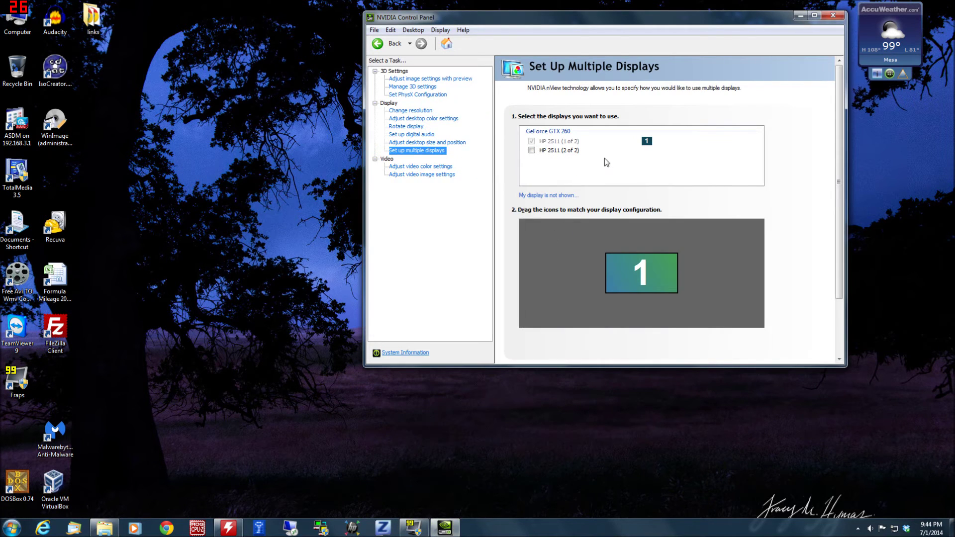
{"action": "left_click", "coordinate": [800, 15]}
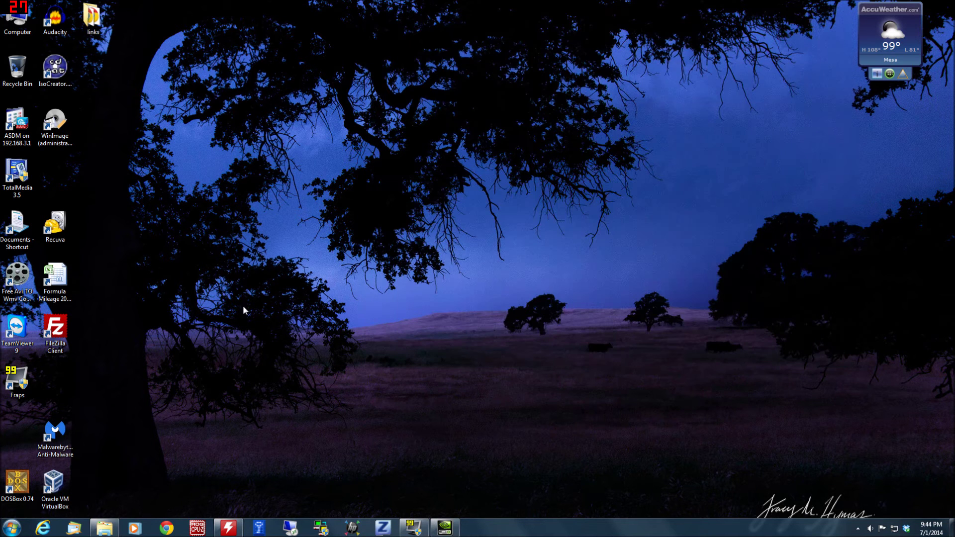
{"action": "left_click", "coordinate": [228, 528]}
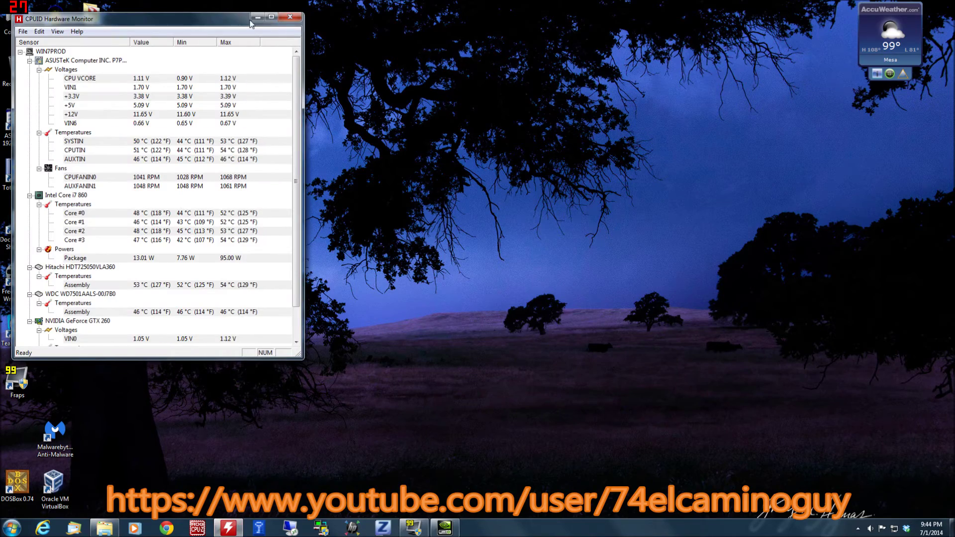
Open The Real Dudz Fryd blog in Chrome beside HWMonitor, maximizing then restoring the window at the top.
{"action": "mouse_move", "coordinate": [174, 16]}
{"action": "left_mouse_down"}
{"action": "mouse_move", "coordinate": [312, 30]}
{"action": "mouse_move", "coordinate": [372, 54]}
{"action": "mouse_move", "coordinate": [399, 40]}
{"action": "mouse_move", "coordinate": [281, 41]}
{"action": "left_mouse_up"}
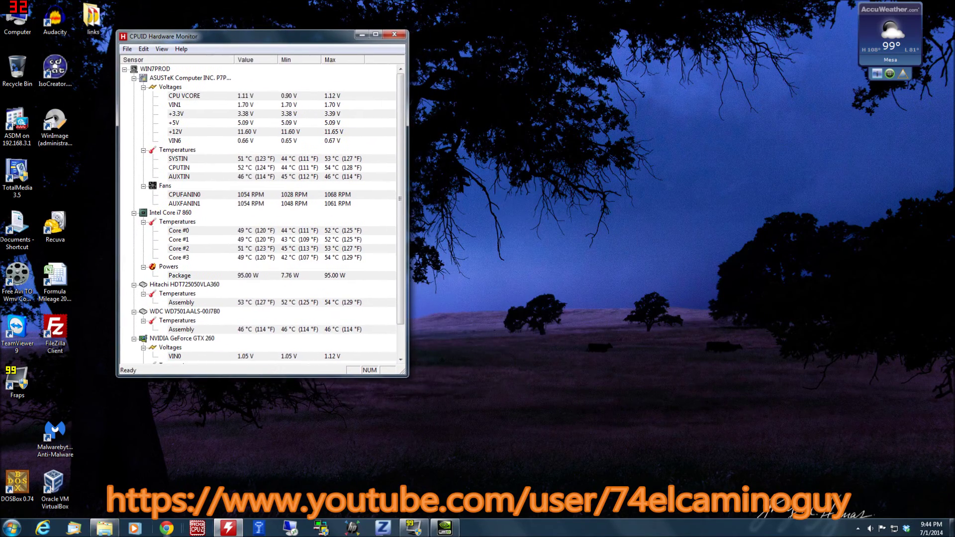
{"action": "left_click", "coordinate": [167, 529]}
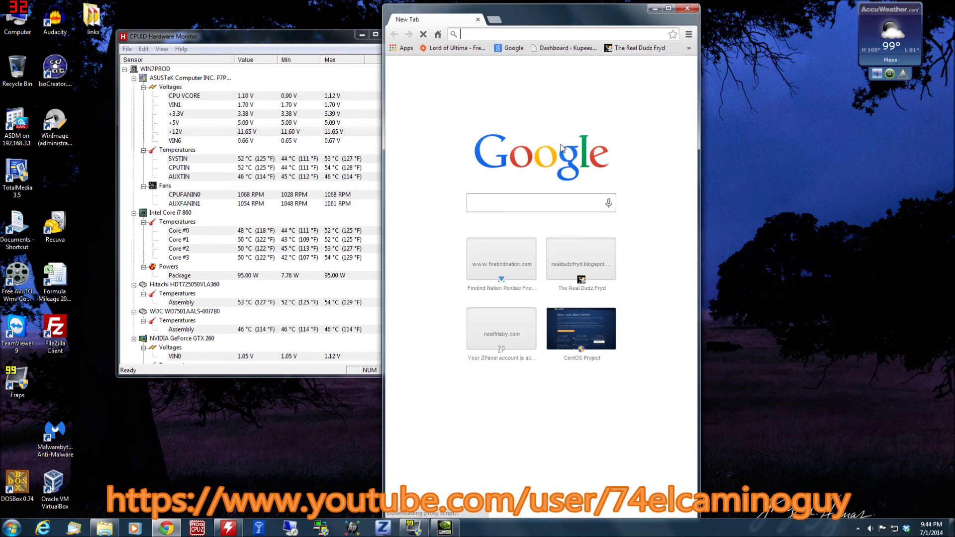
{"action": "left_click", "coordinate": [636, 48]}
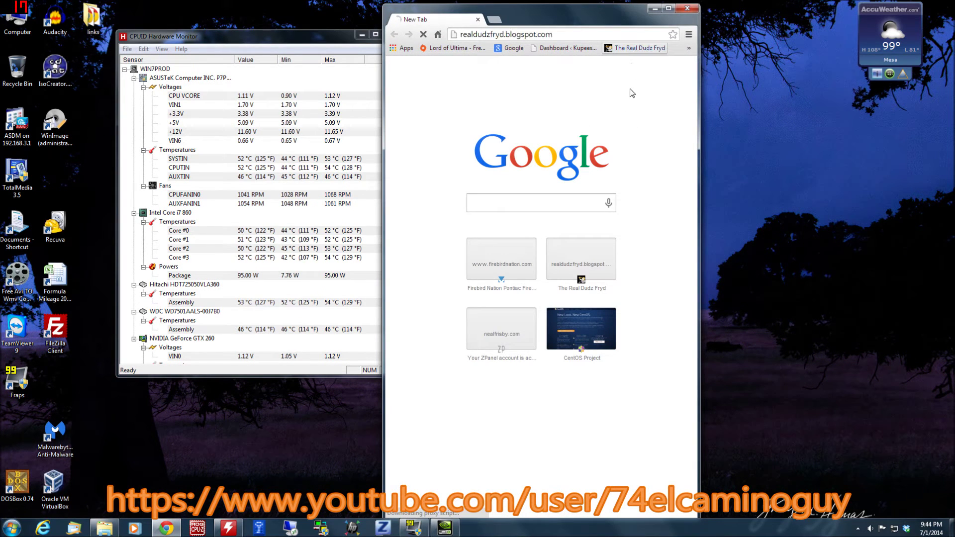
{"action": "left_click", "coordinate": [669, 9]}
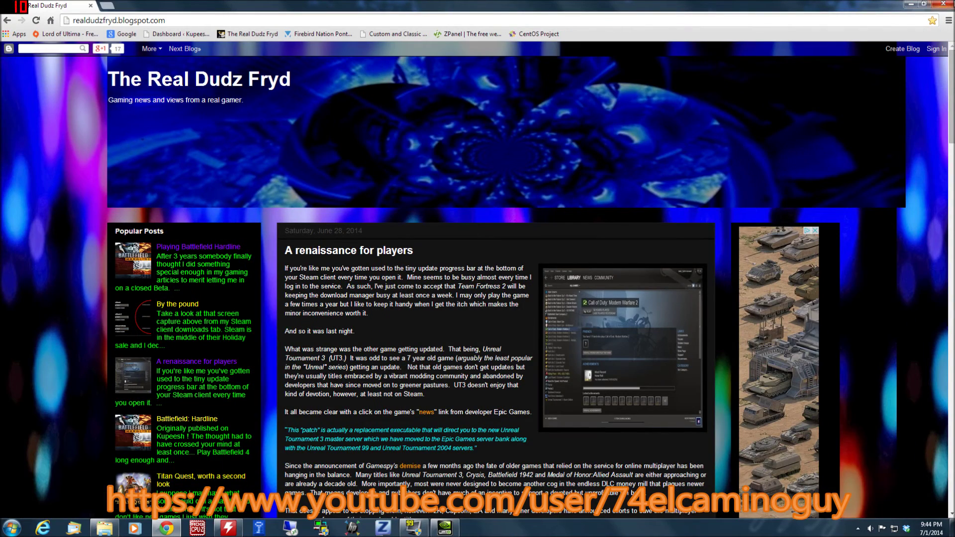
{"action": "left_click", "coordinate": [923, 4]}
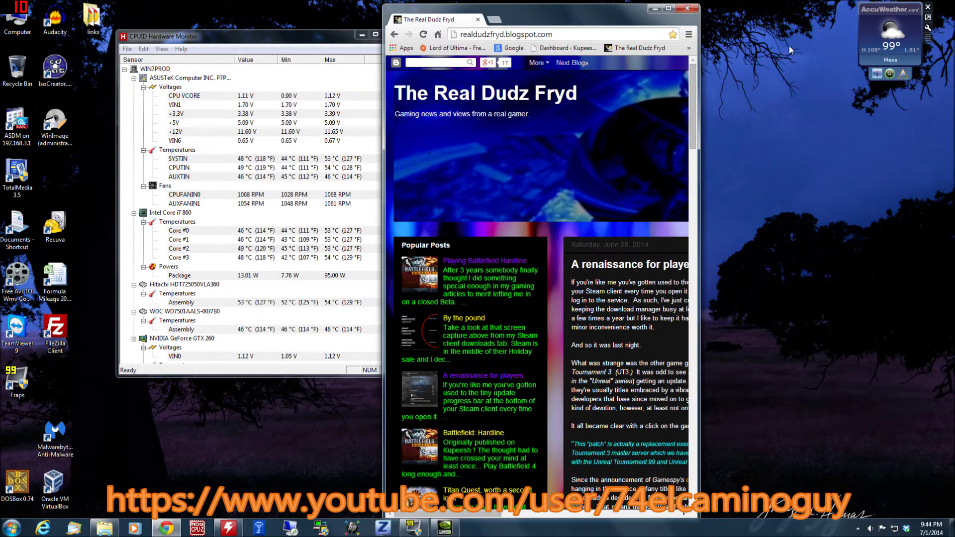
{"action": "mouse_move", "coordinate": [572, 22]}
{"action": "left_mouse_down"}
{"action": "mouse_move", "coordinate": [569, 9]}
{"action": "mouse_move", "coordinate": [563, 27]}
{"action": "left_mouse_up"}
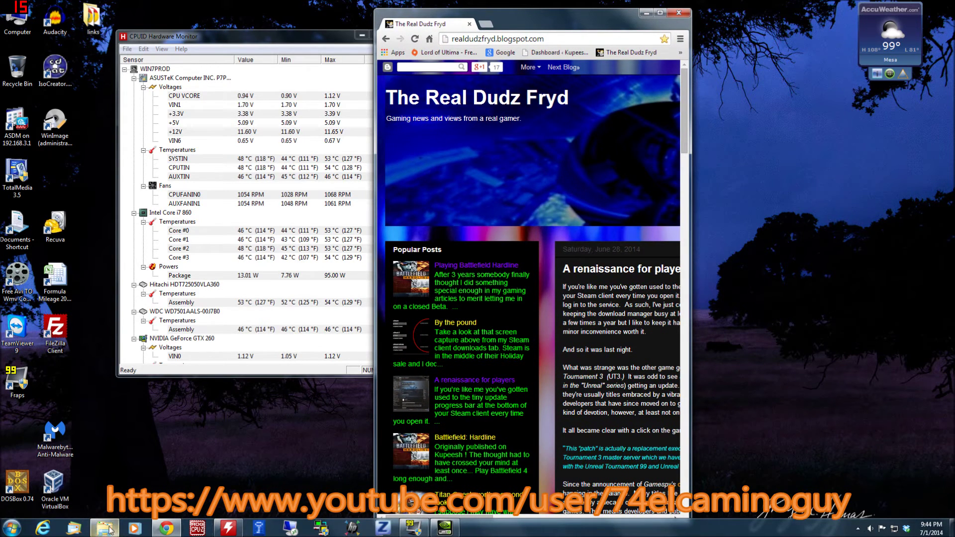
{"action": "left_click", "coordinate": [680, 39]}
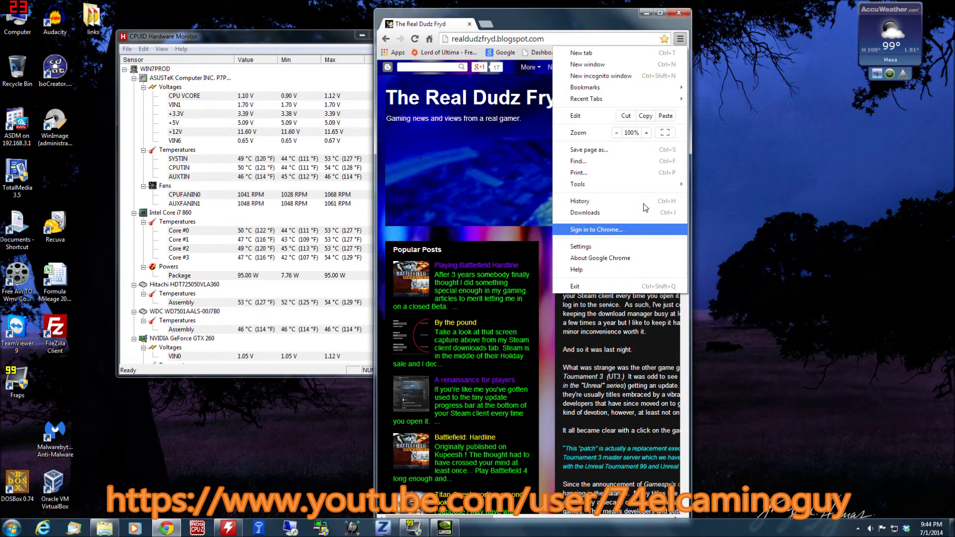
Open the ZPanel bookmarked site from Chrome's overflow bookmarks.
{"action": "left_click", "coordinate": [681, 44]}
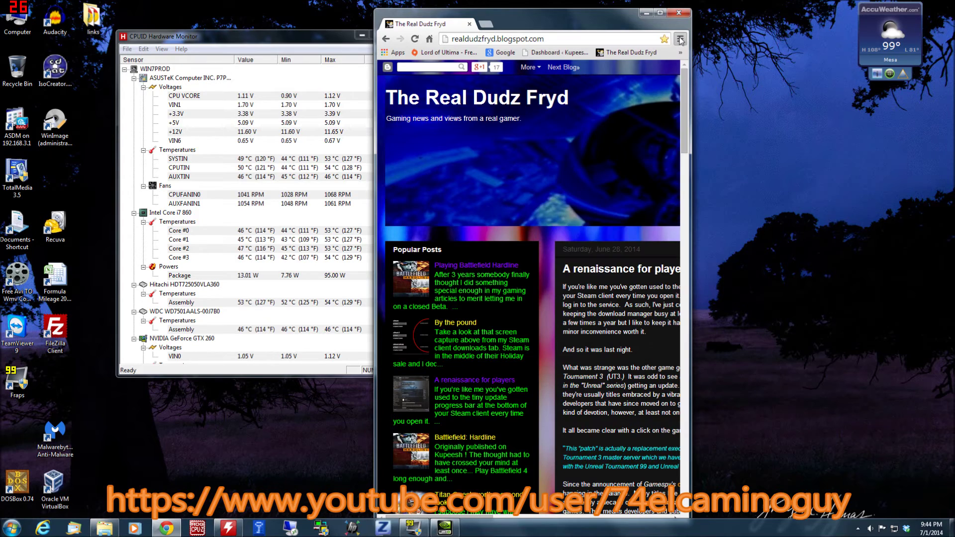
{"action": "left_click", "coordinate": [681, 42]}
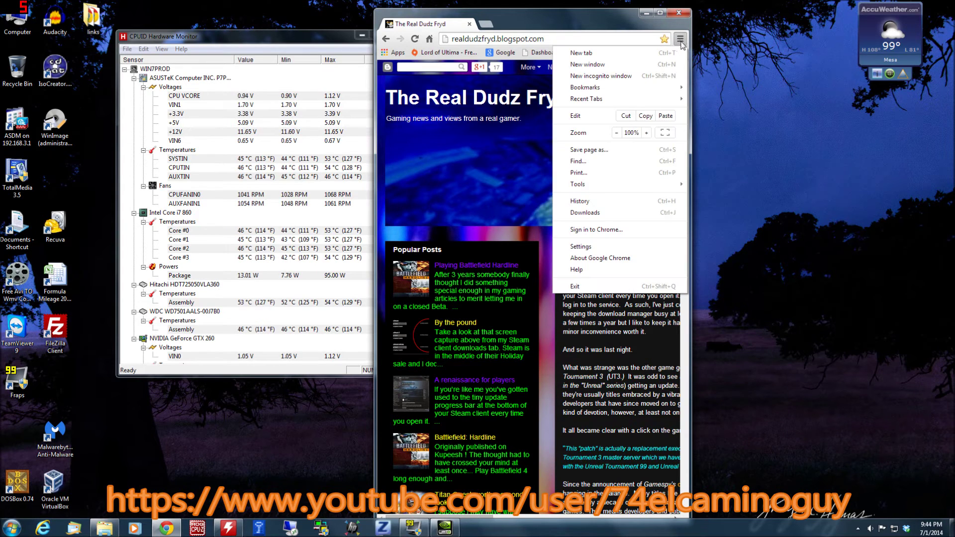
{"action": "left_click", "coordinate": [681, 40]}
{"action": "left_click", "coordinate": [680, 52]}
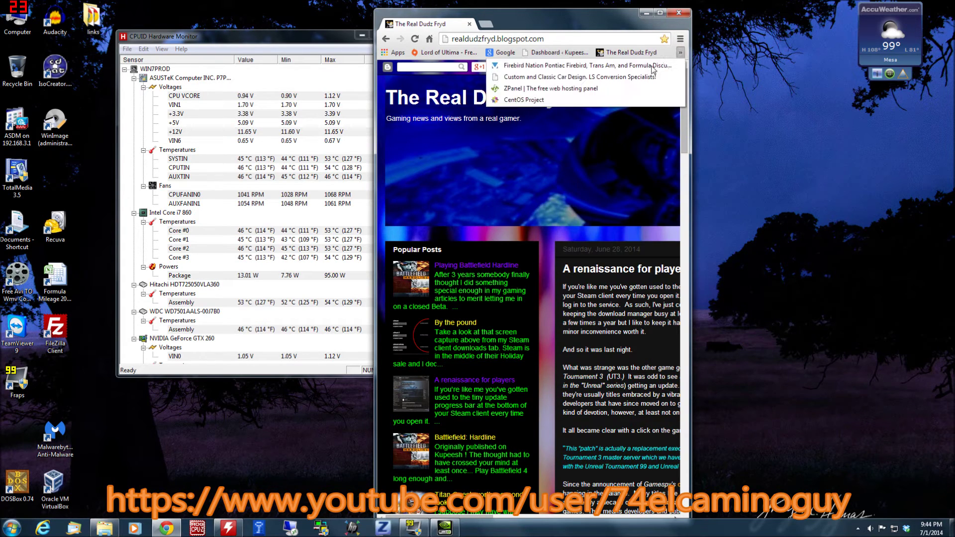
{"action": "left_click", "coordinate": [597, 86]}
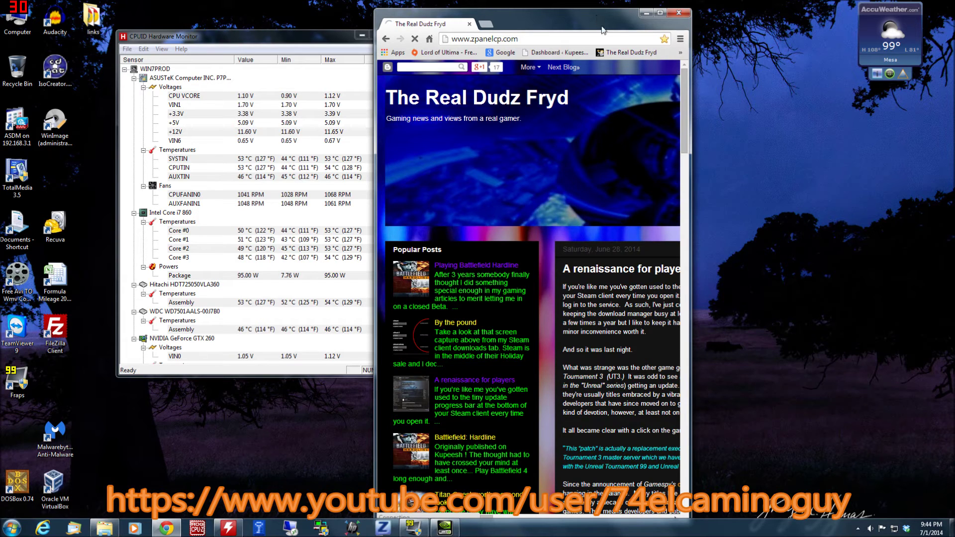
Load the CentOS Project site, nudge the window left and down, then maximize and restore it.
{"action": "left_click", "coordinate": [680, 52]}
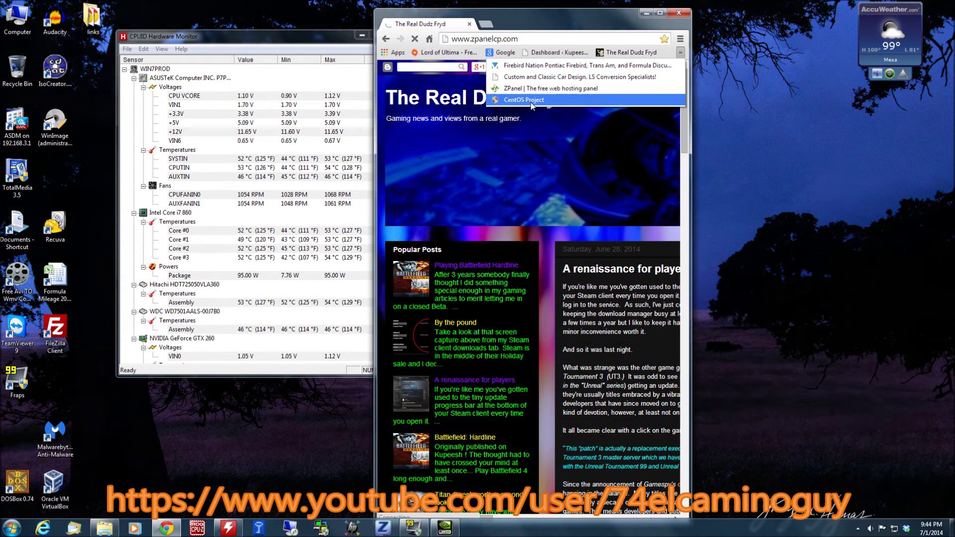
{"action": "left_click", "coordinate": [557, 99]}
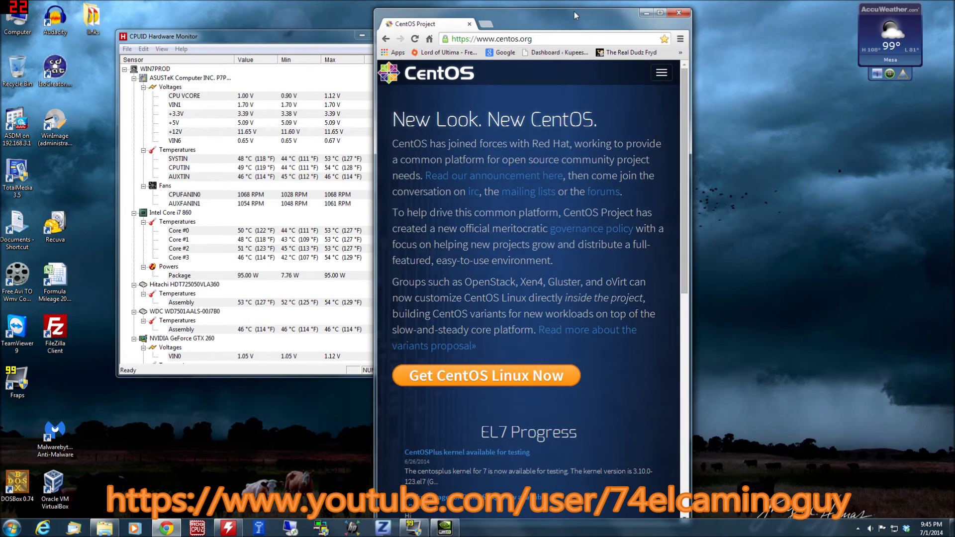
{"action": "left_click_drag", "start_coordinate": [574, 15], "coordinate": [551, 30]}
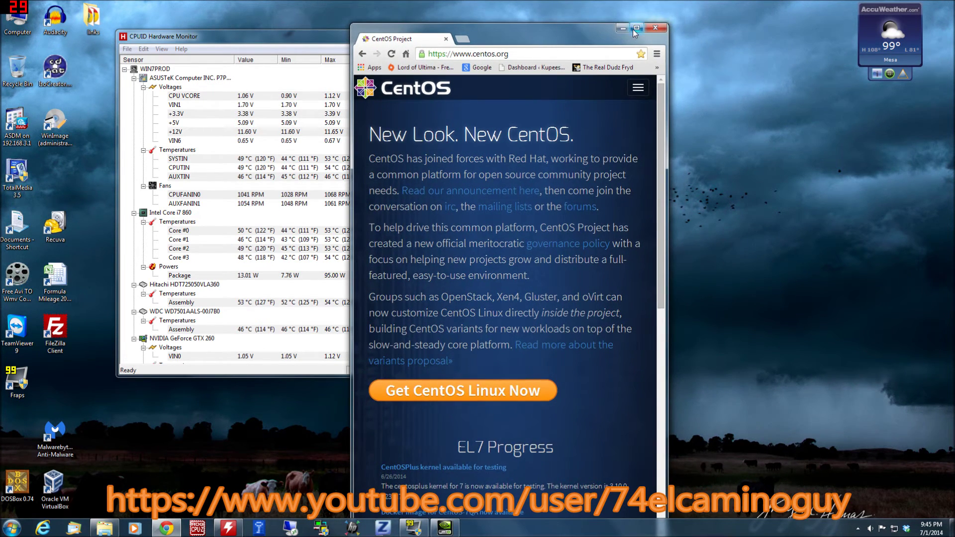
{"action": "left_click", "coordinate": [632, 29]}
{"action": "key", "text": "super+Down"}
Bring up Fraps' Movies settings, then minimize Fraps to leave the desktop clear.
{"action": "left_click", "coordinate": [409, 528]}
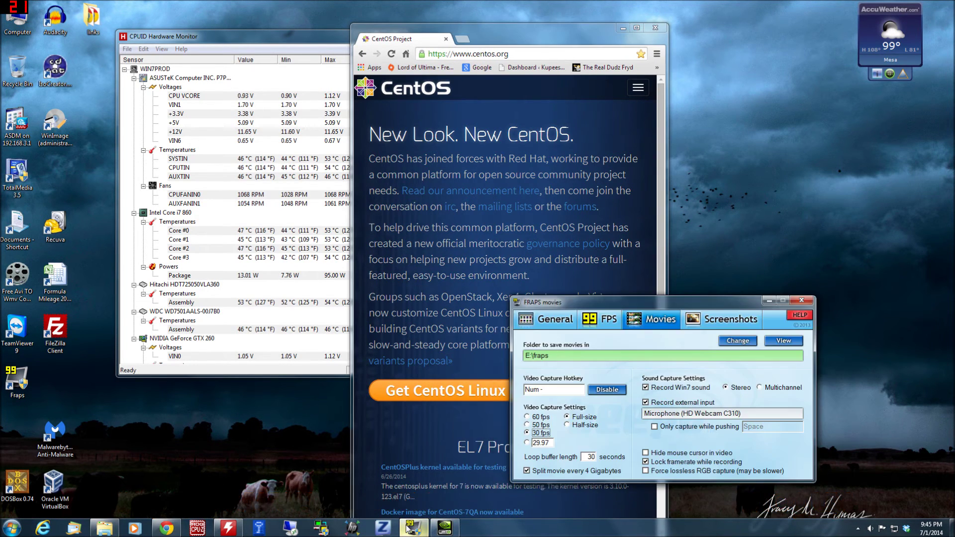
{"action": "left_click", "coordinate": [409, 528]}
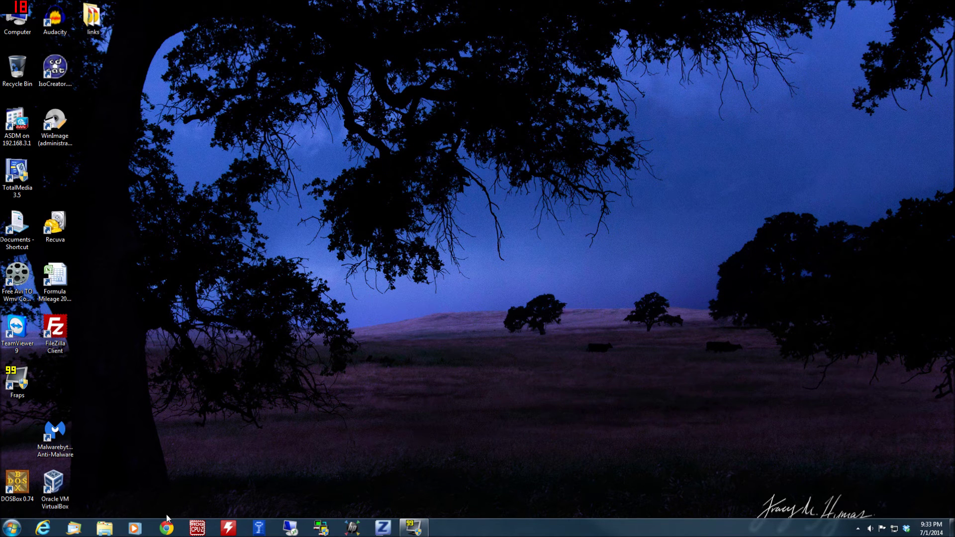
Launch HWMonitor, approving the UAC prompt, and open a maximized Chrome window.
{"action": "left_click", "coordinate": [229, 528]}
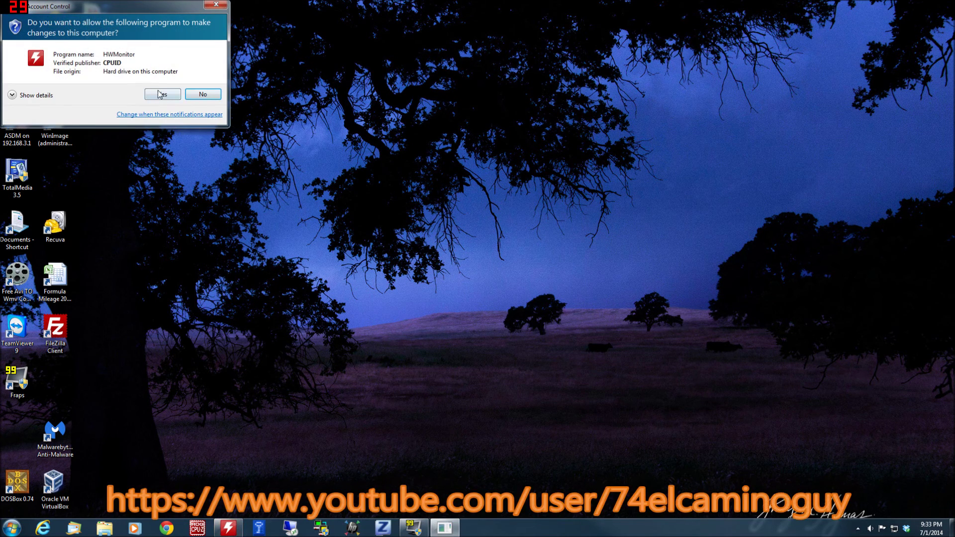
{"action": "left_click", "coordinate": [160, 95]}
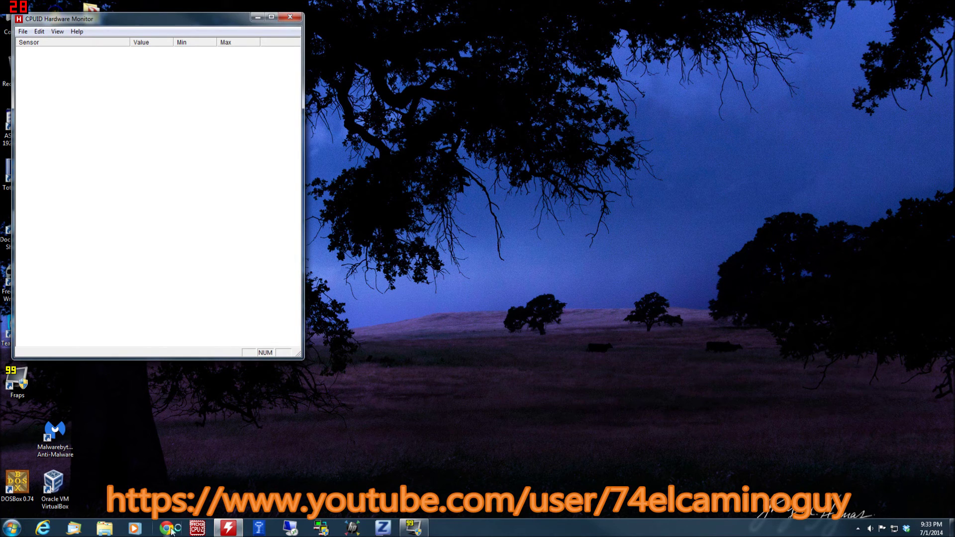
{"action": "left_click", "coordinate": [172, 530]}
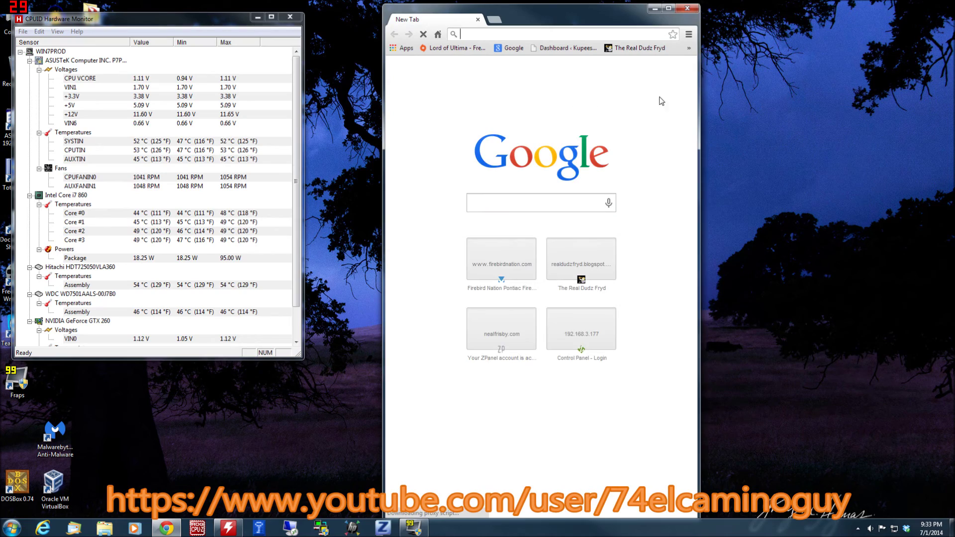
{"action": "left_click", "coordinate": [669, 8]}
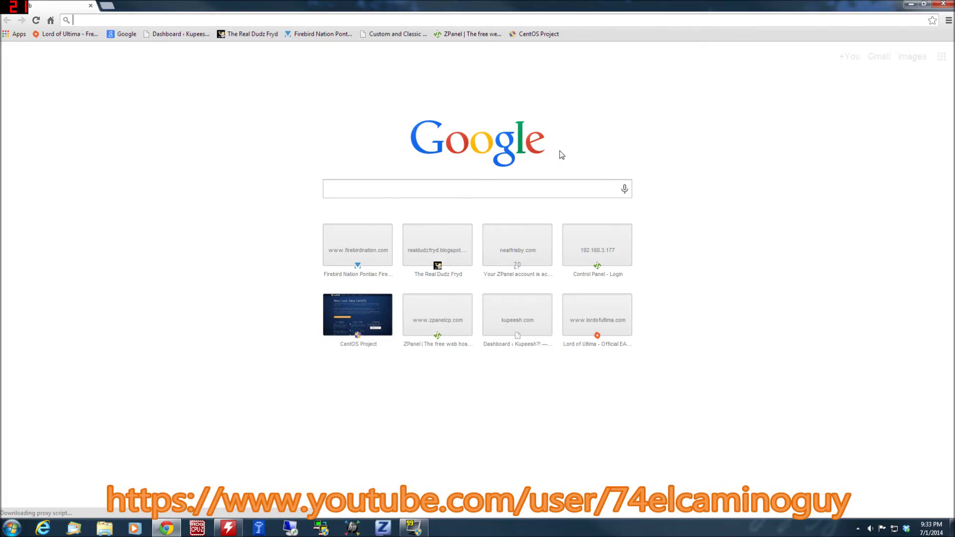
Restore Chrome, open the ZPanel hosting-ready page, then the Custom and Classic Car site.
{"action": "double_click", "coordinate": [572, 4]}
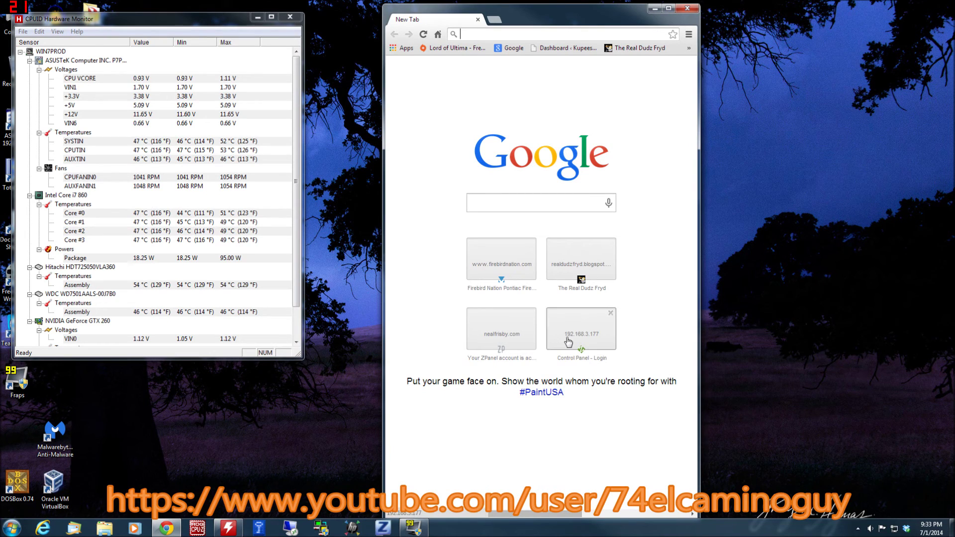
{"action": "left_click", "coordinate": [506, 340]}
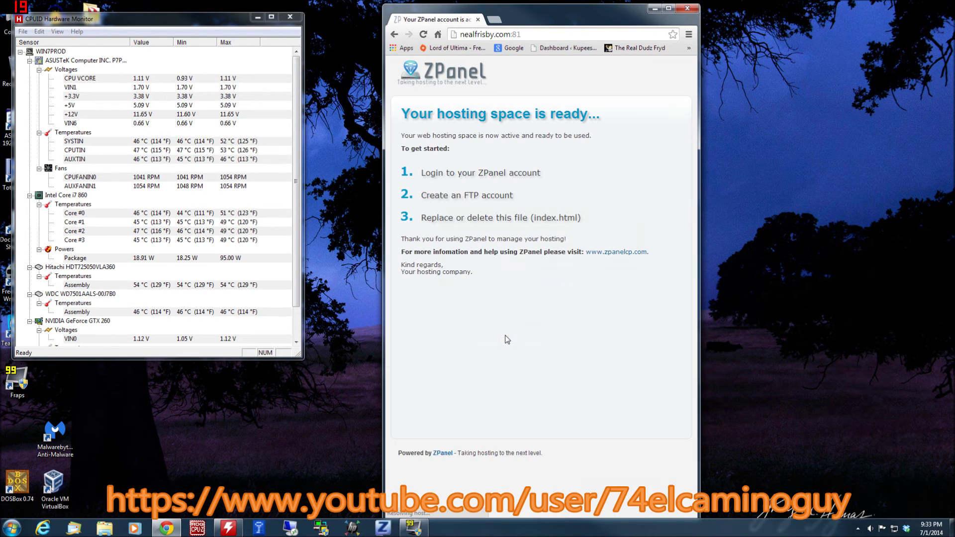
{"action": "left_click", "coordinate": [689, 49]}
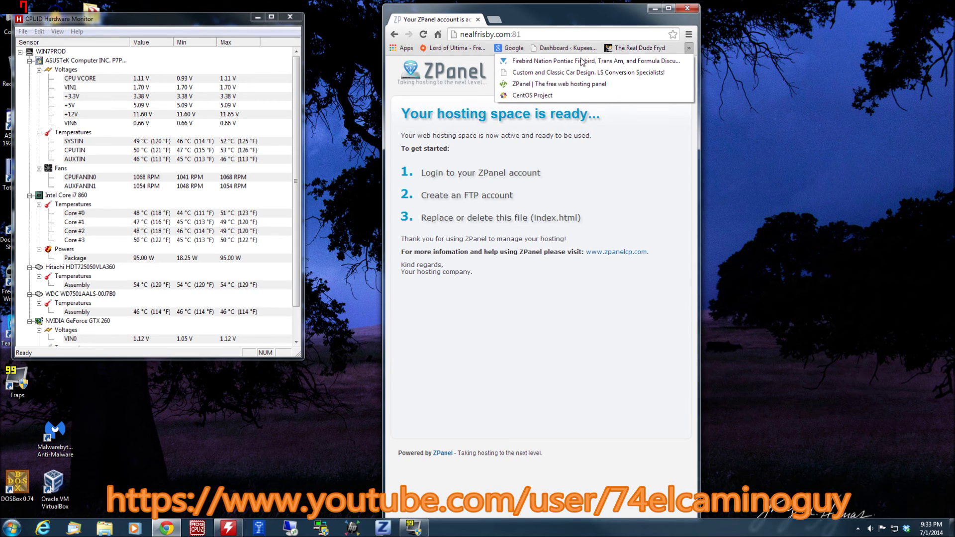
{"action": "left_click", "coordinate": [560, 72]}
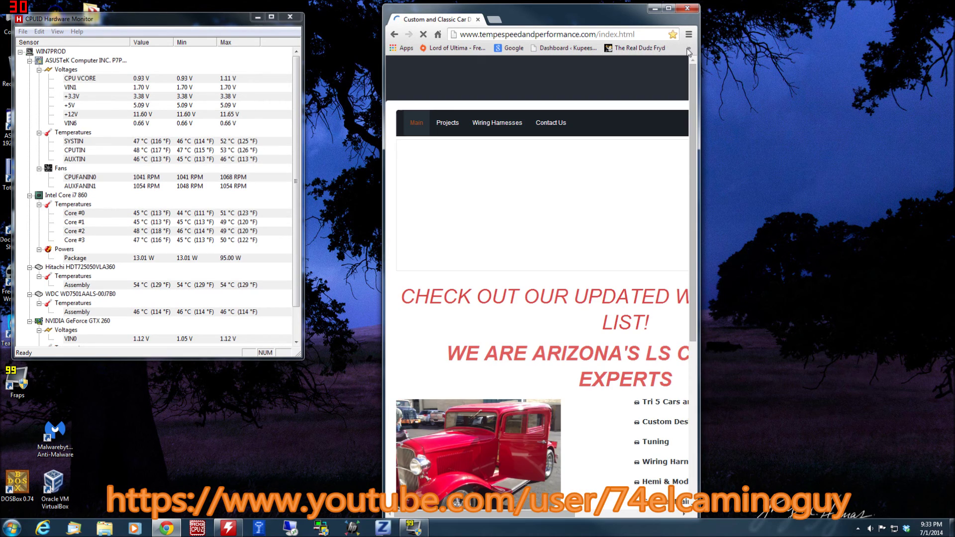
Visit the CentOS Project and zpanelcp.com sites from the overflow bookmarks, then minimize Chrome.
{"action": "left_click", "coordinate": [689, 48]}
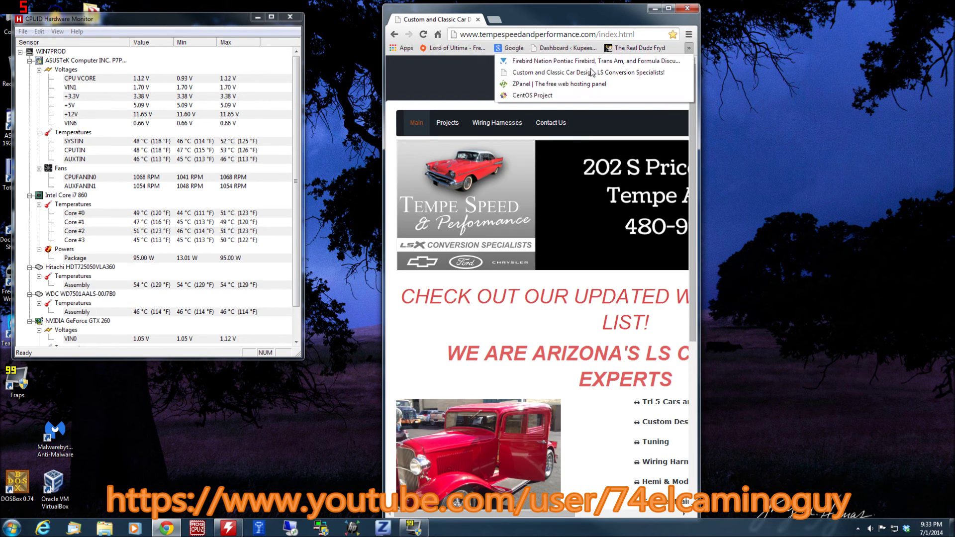
{"action": "left_click", "coordinate": [569, 94]}
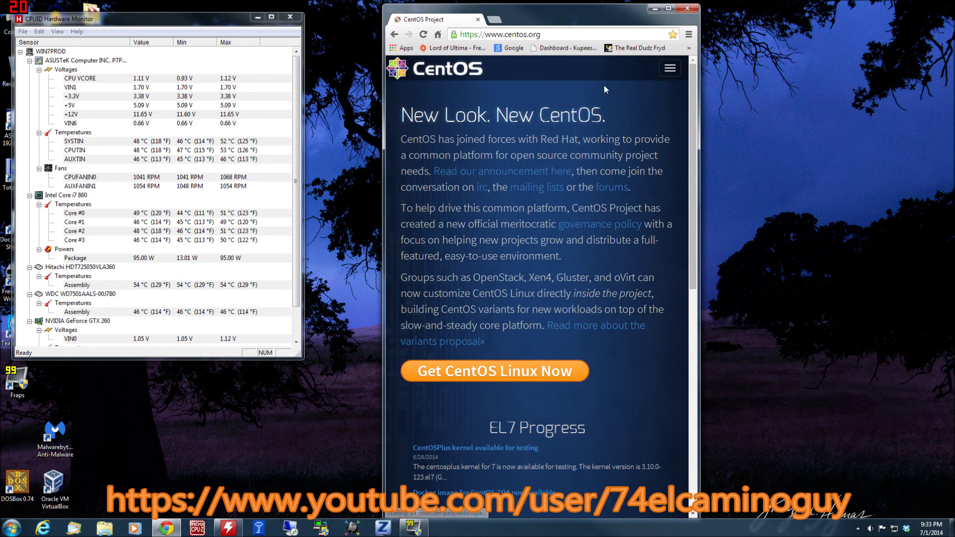
{"action": "left_click", "coordinate": [688, 48]}
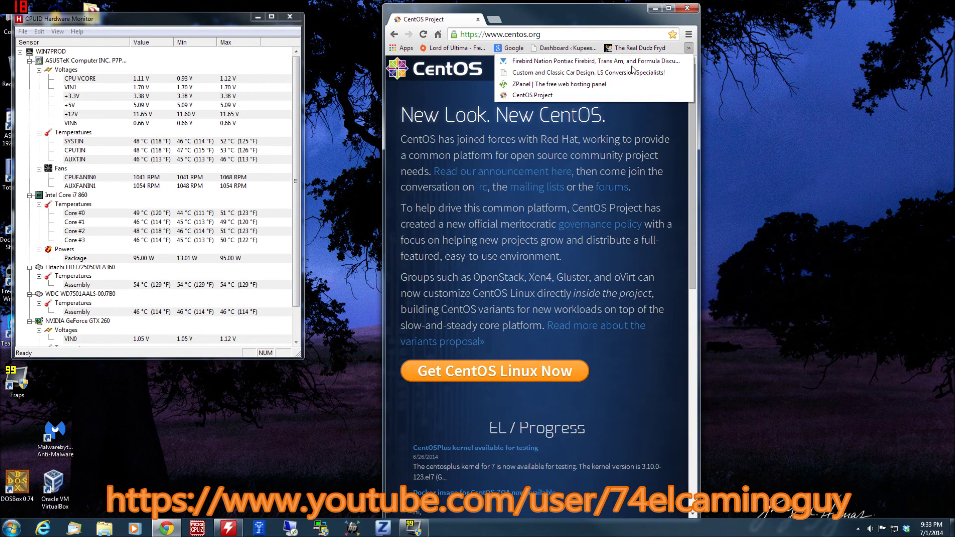
{"action": "left_click", "coordinate": [574, 84]}
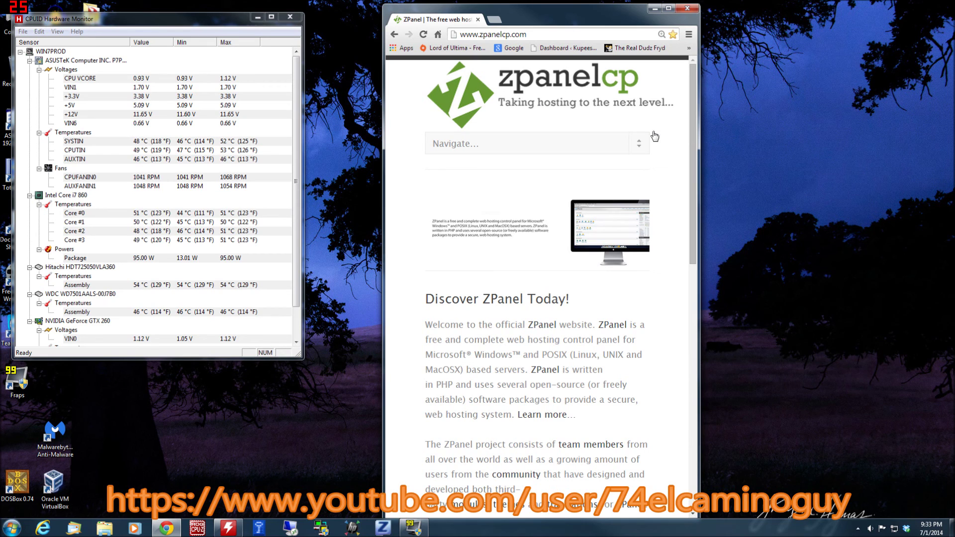
{"action": "left_click", "coordinate": [655, 9]}
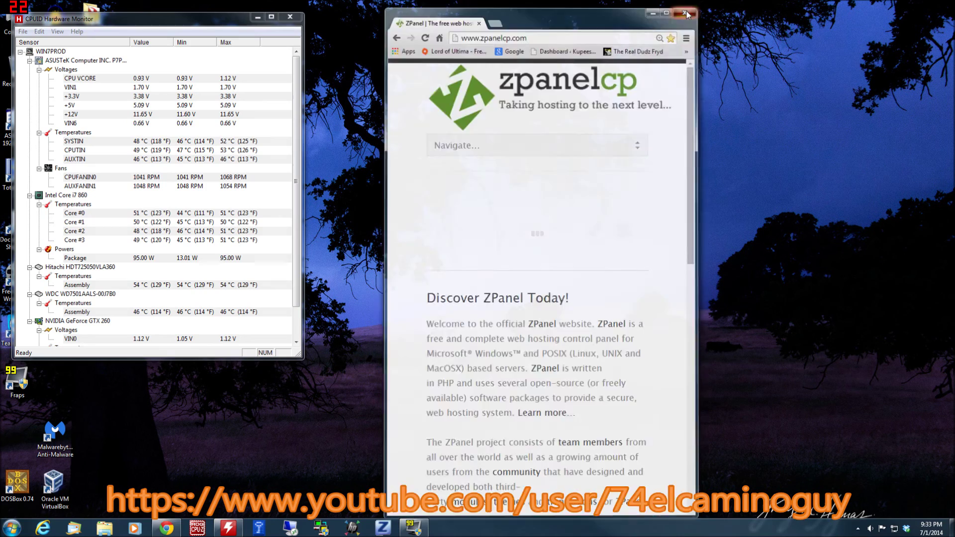
Launch VirtualBox Manager from its desktop icon and drag its window to the top of the screen.
{"action": "double_click", "coordinate": [57, 492]}
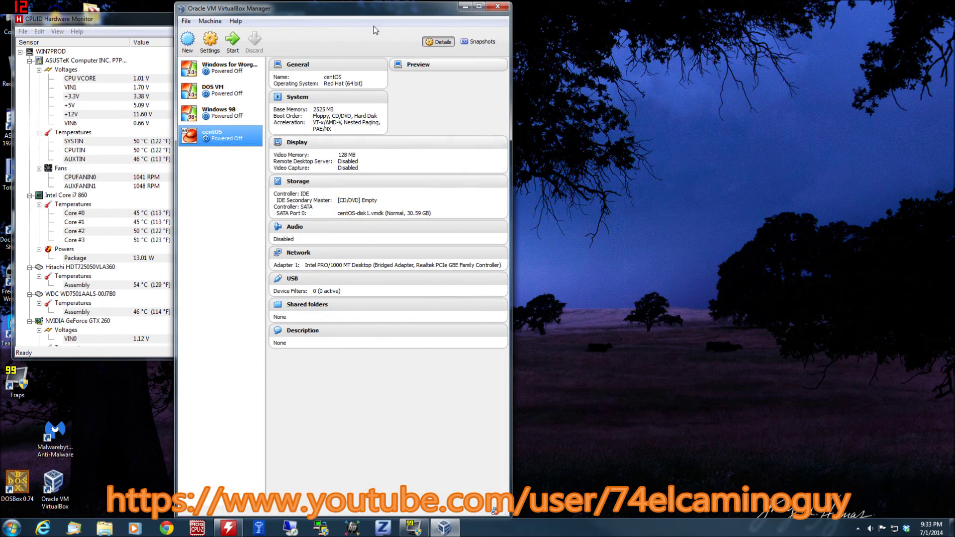
{"action": "left_click_drag", "start_coordinate": [509, 219], "coordinate": [566, 2]}
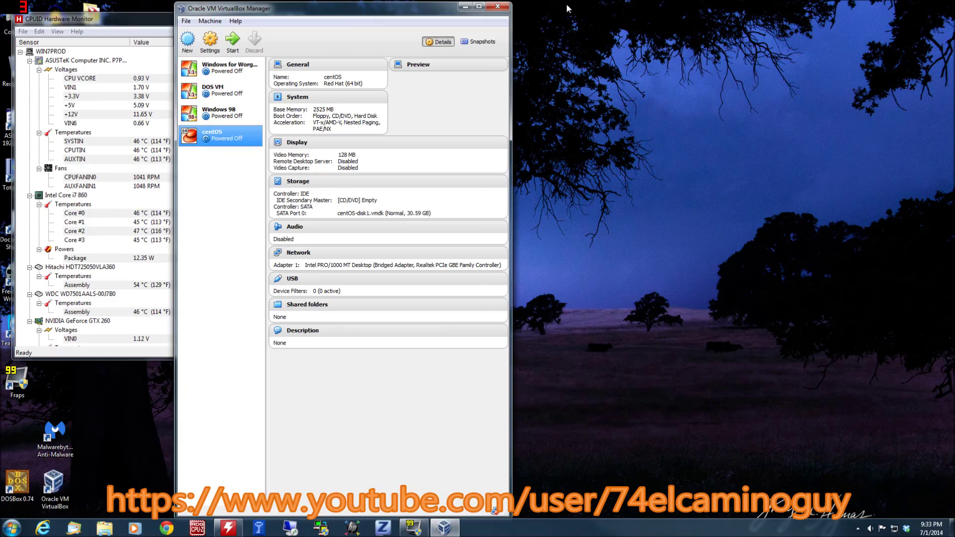